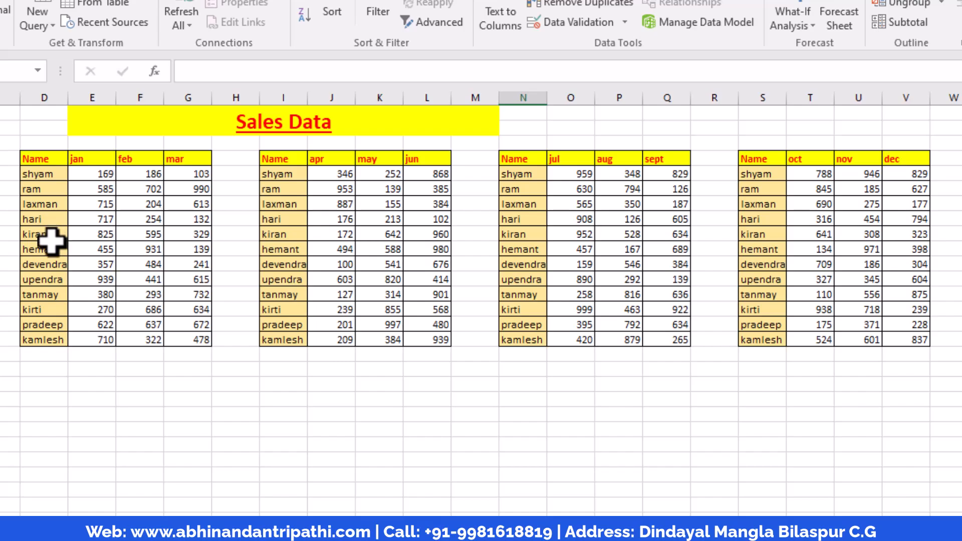
left_click_drag(44, 176, 43, 334)
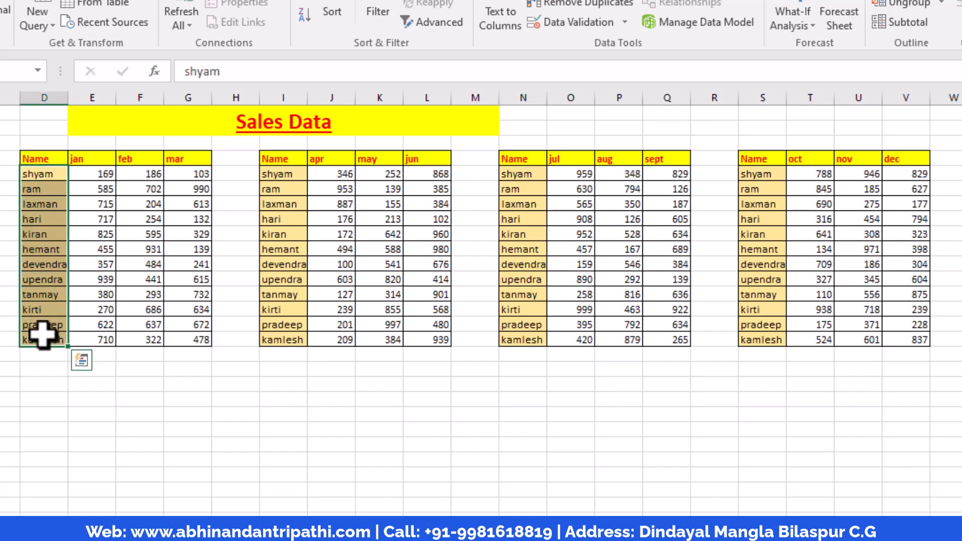
left_click(63, 263)
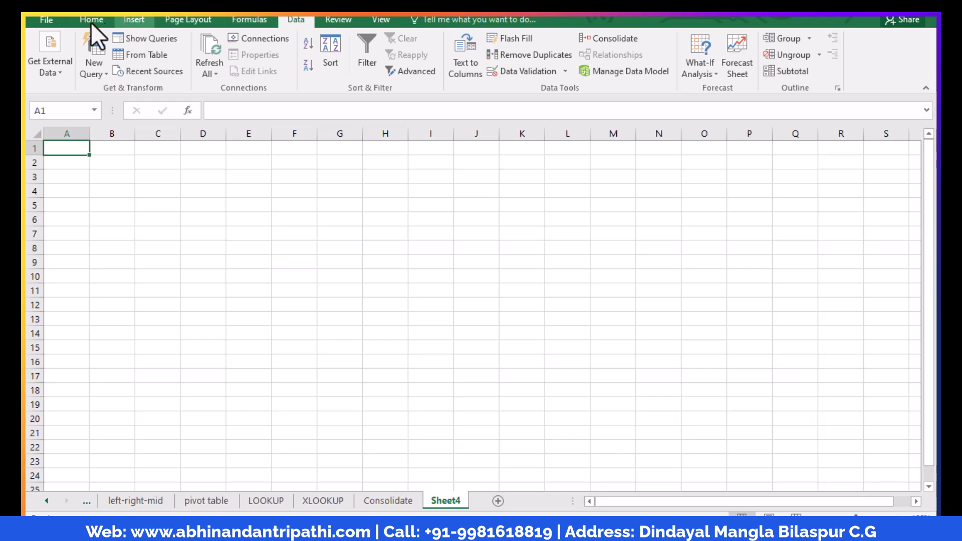
Start a Consolidate operation at cell A1 of Sheet4 with Sum as the function
left_click(99, 20)
left_click(287, 18)
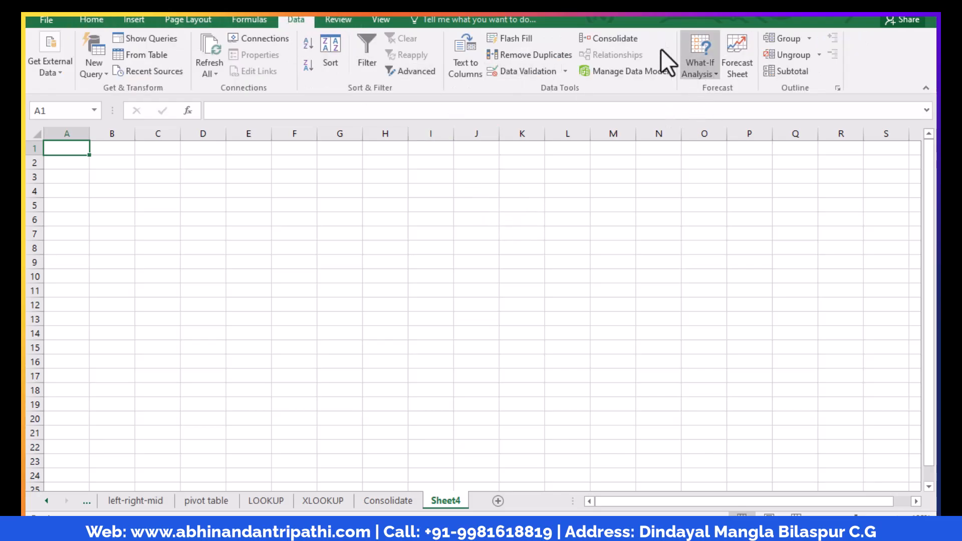
left_click(606, 38)
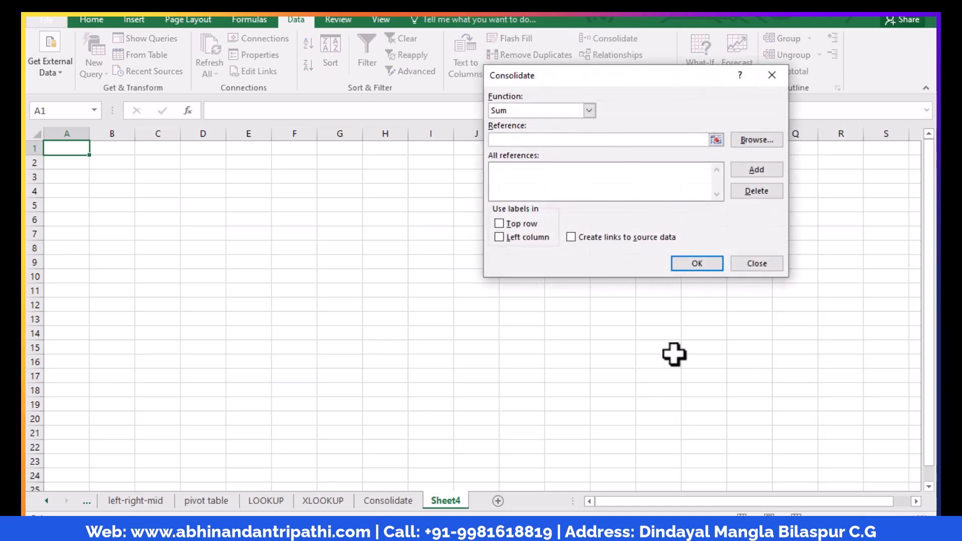
left_click(589, 110)
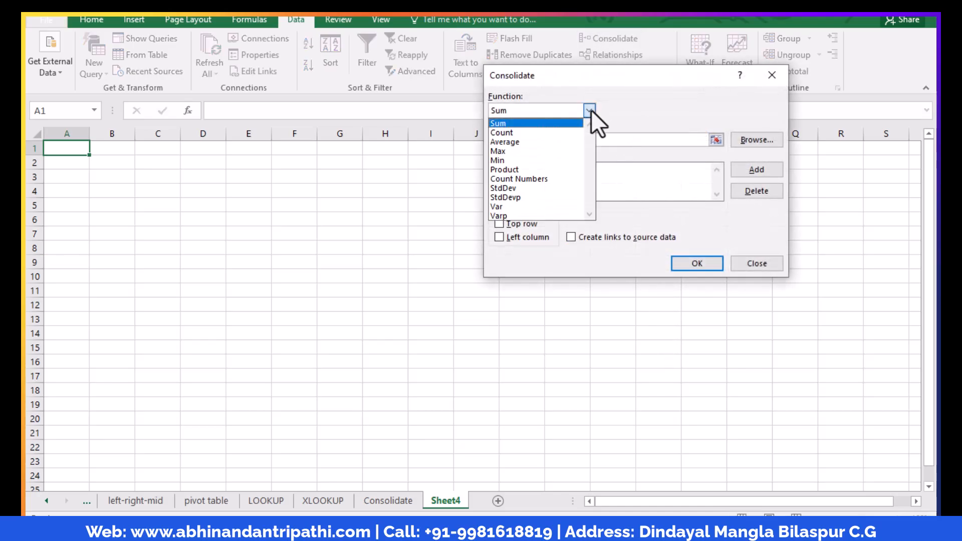
left_click(529, 126)
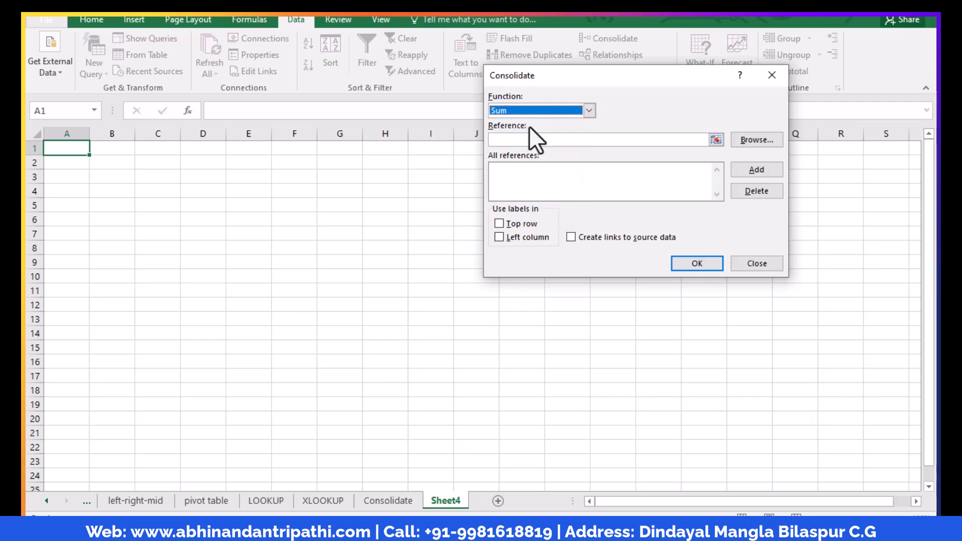
Add the January to March table, D4:G16 on the Consolidate sheet, to the consolidation references
left_click(715, 140)
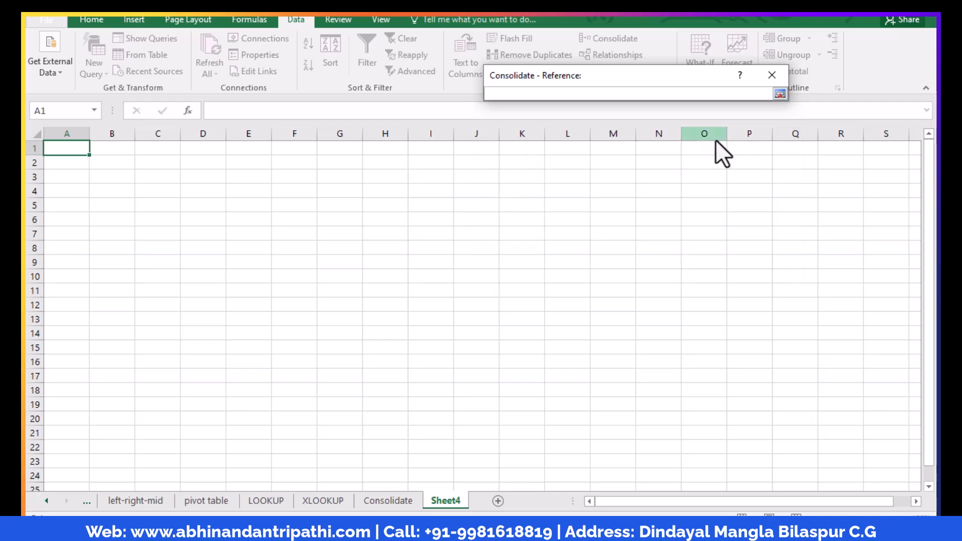
left_click(389, 501)
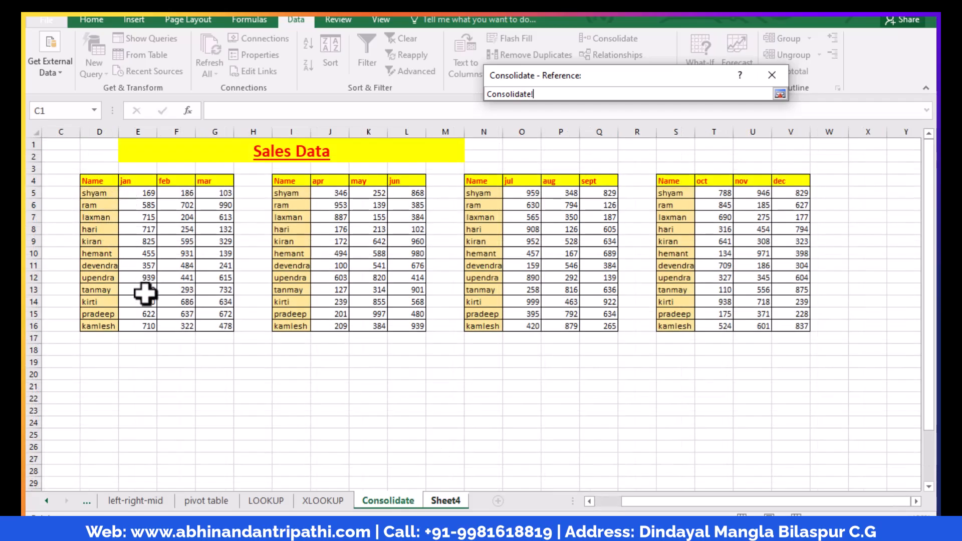
left_click_drag(86, 180, 225, 329)
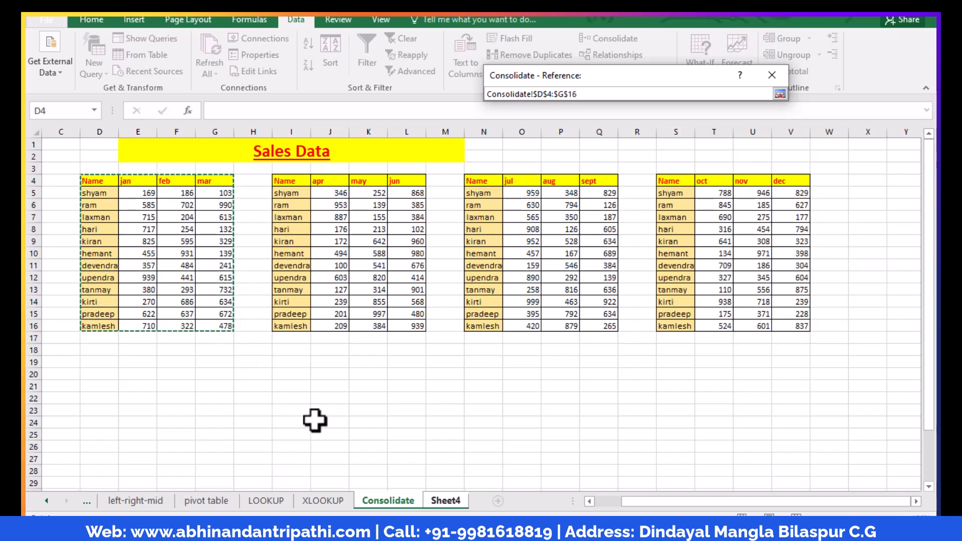
left_click(779, 93)
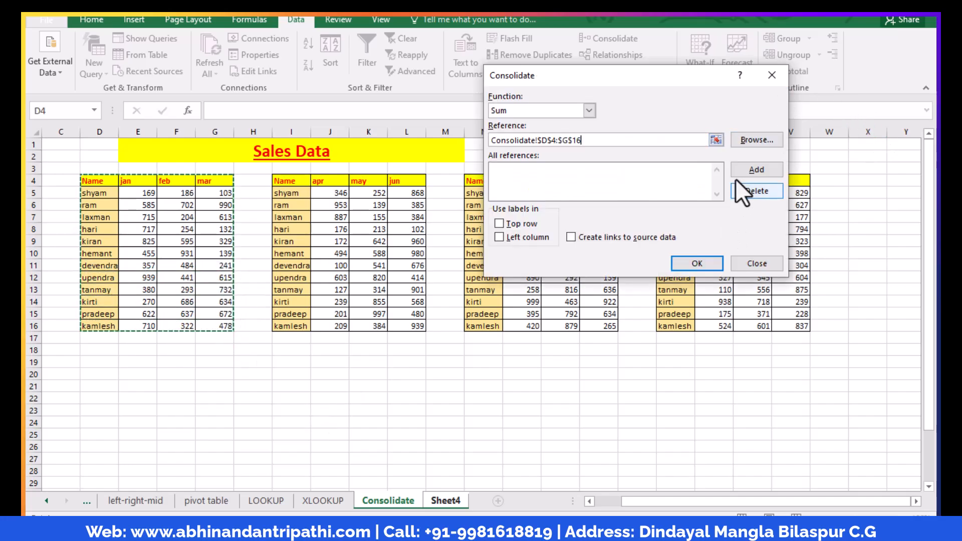
left_click(748, 168)
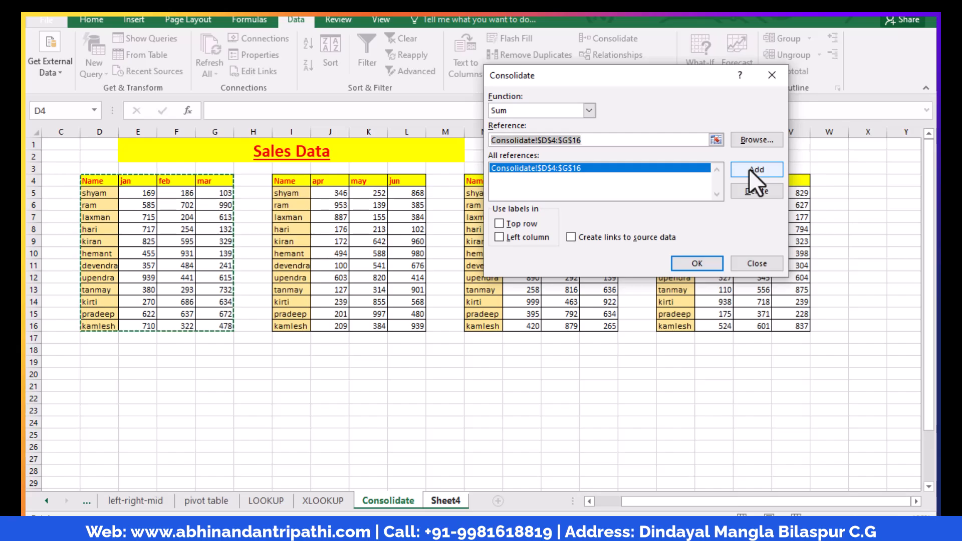
Add the April to June table, I4:L16 on the Consolidate sheet, to the consolidation references
left_click(716, 140)
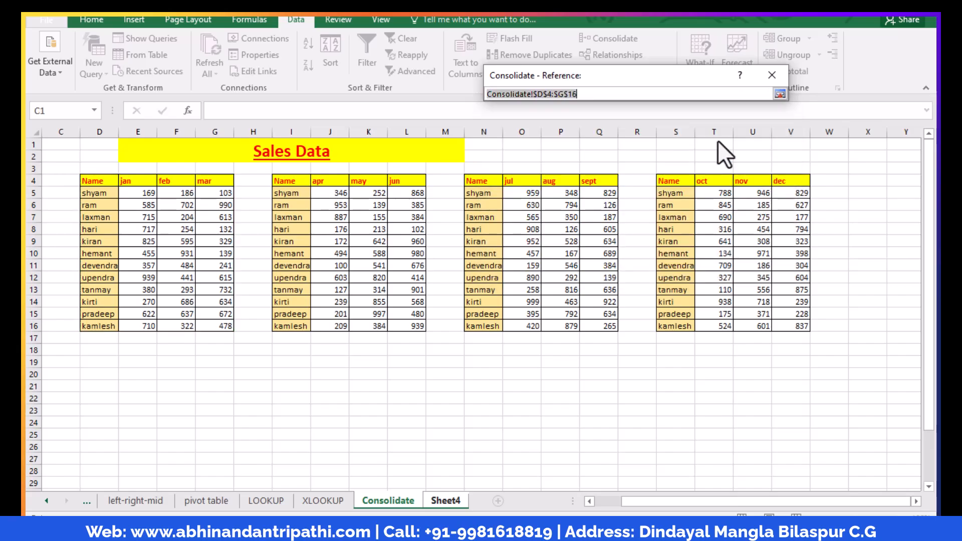
left_click_drag(279, 182, 401, 326)
left_click(779, 94)
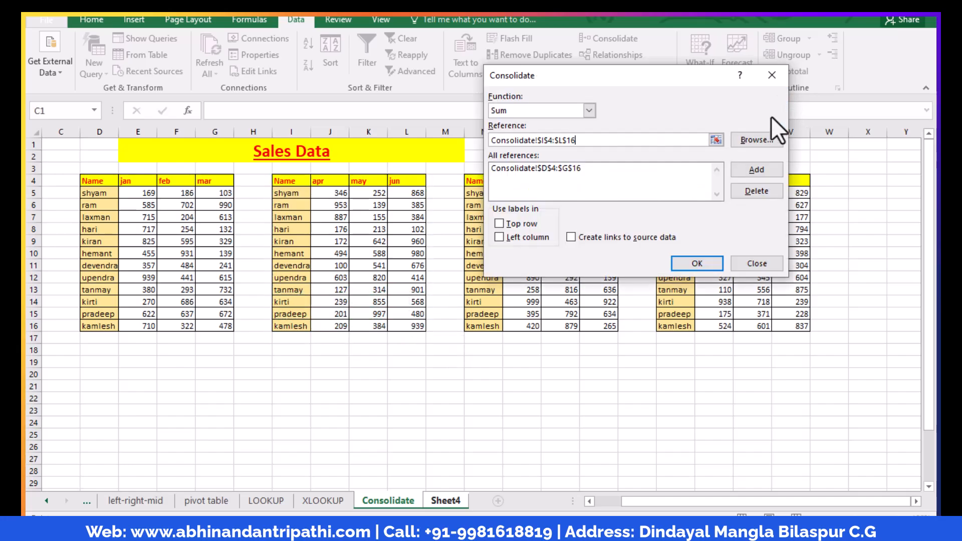
left_click(756, 170)
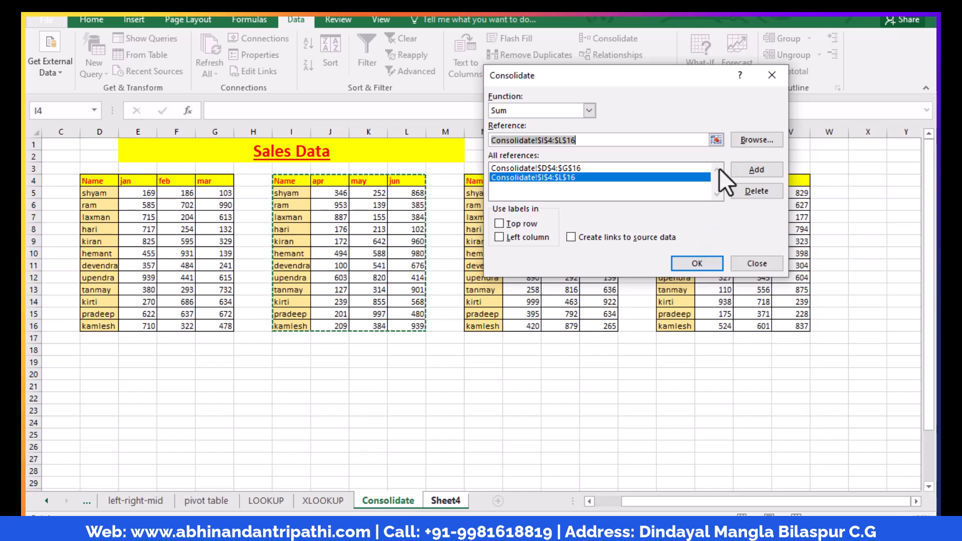
Add the July to September table, N4:Q16 on the Consolidate sheet, to the consolidation references
left_click(716, 140)
left_click_drag(485, 181, 608, 325)
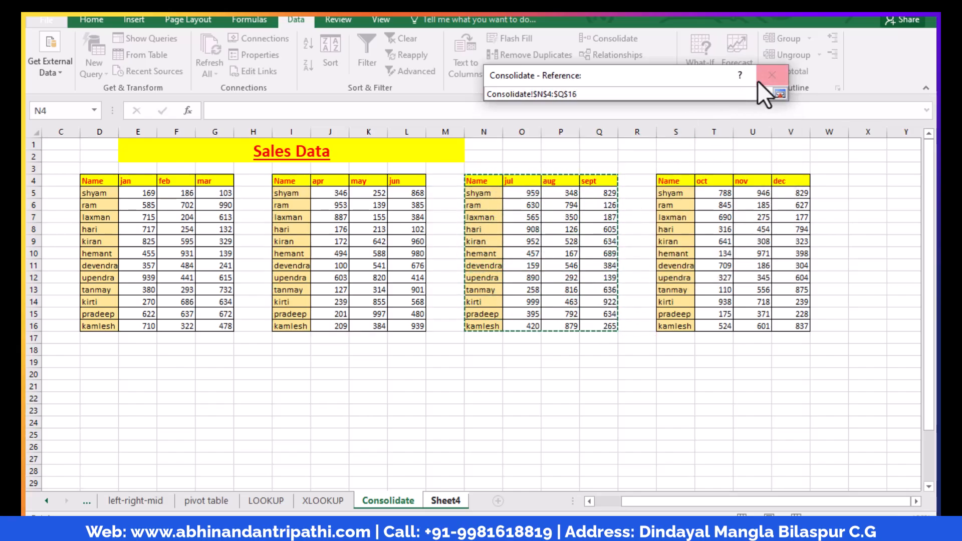
left_click(779, 94)
left_click(752, 169)
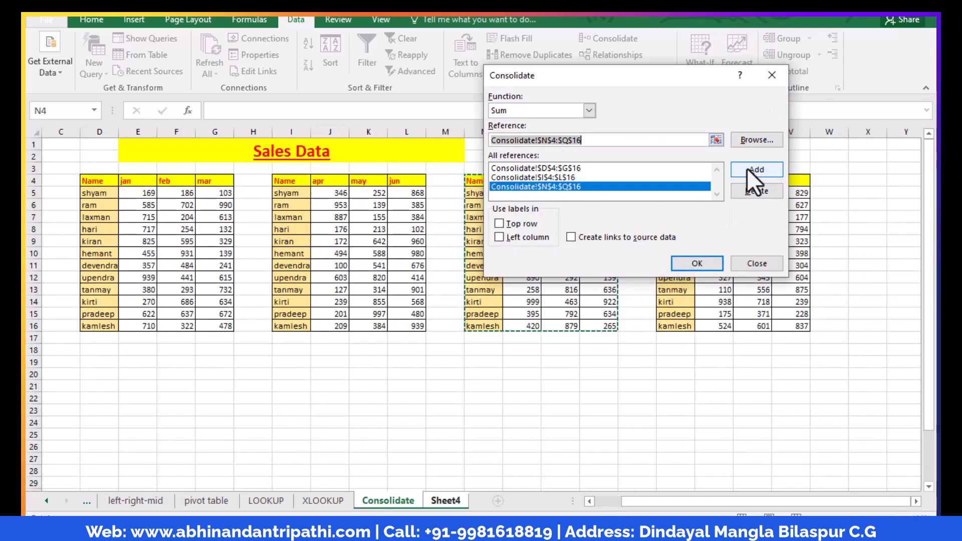
Add the October to December table, S4:V16 on the Consolidate sheet, to the consolidation references
left_click(715, 139)
left_click_drag(678, 182, 787, 323)
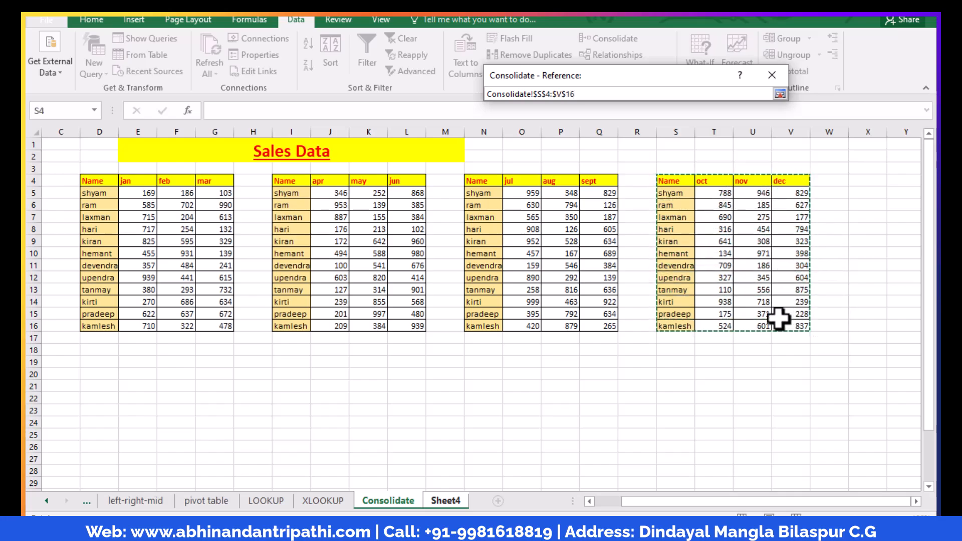
left_click(777, 94)
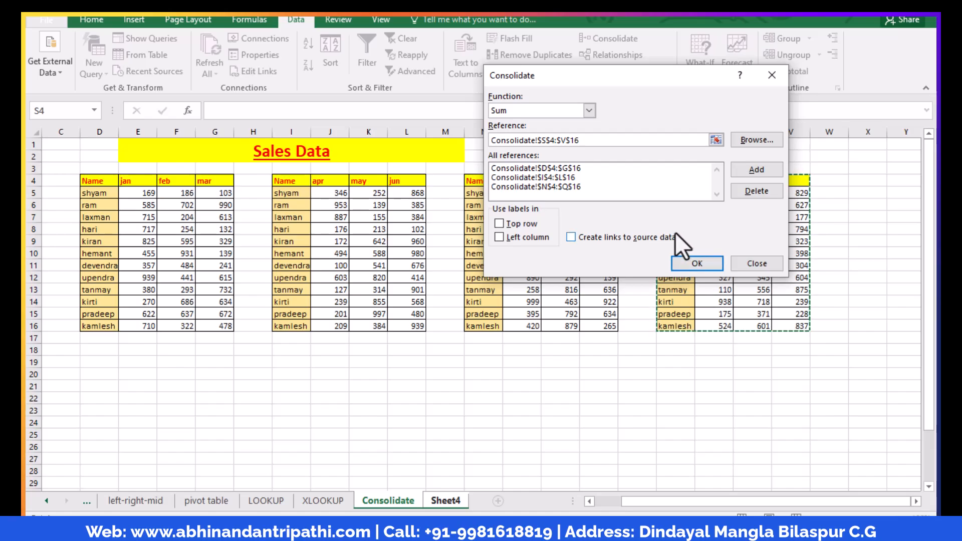
left_click(775, 168)
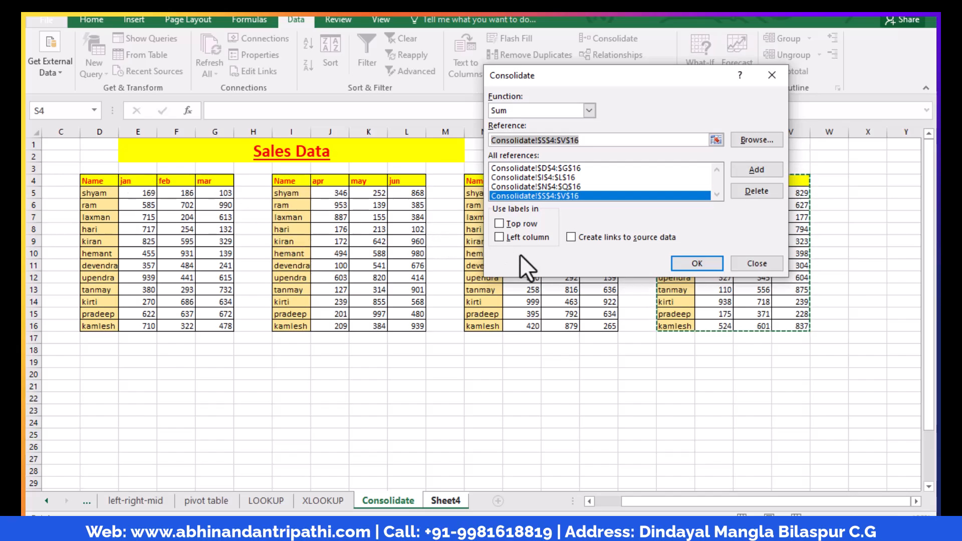
Use the top row and left column as labels, enable links to source data, and run the consolidation
left_click(500, 224)
left_click(500, 238)
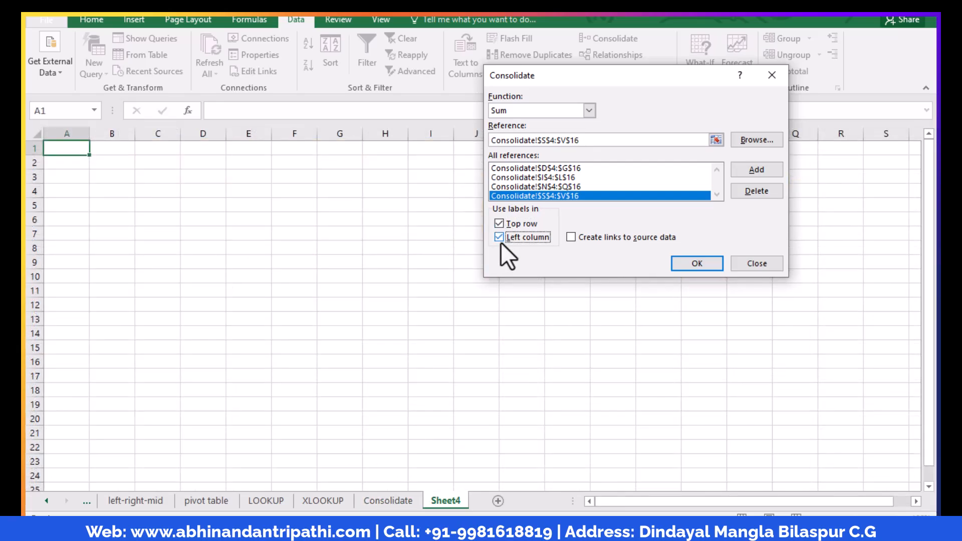
left_click(571, 237)
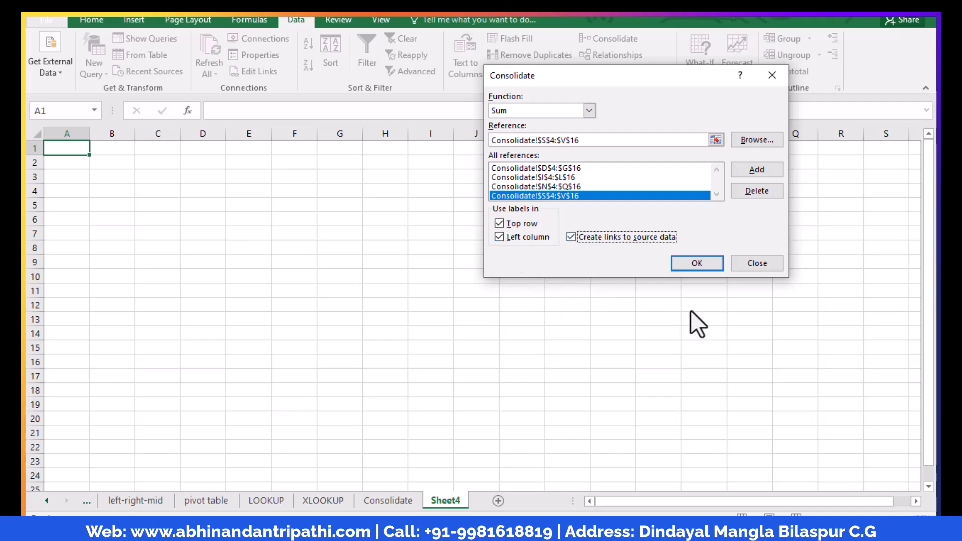
left_click(692, 264)
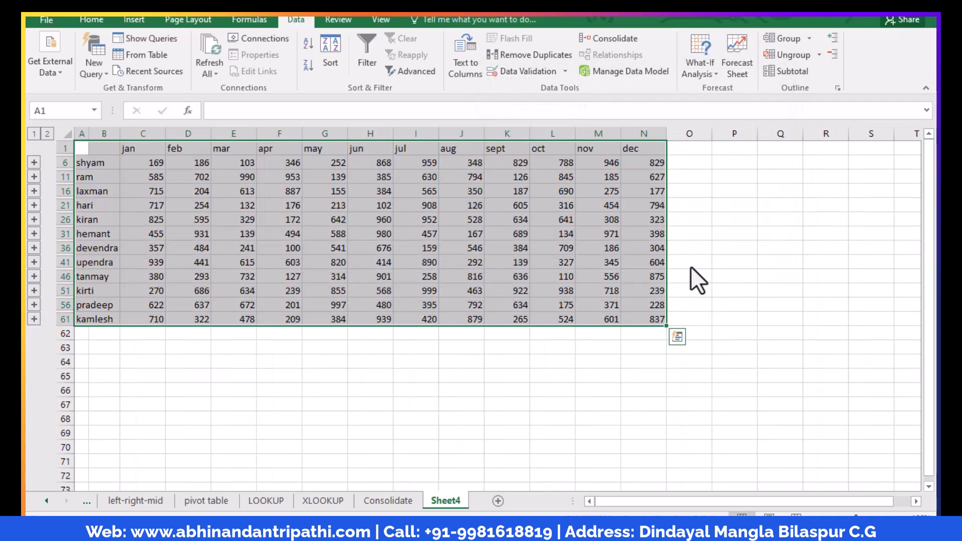
Compare the consolidated twelve-month table on Sheet4 with the quarterly source tables on the Consolidate sheet
left_click(575, 376)
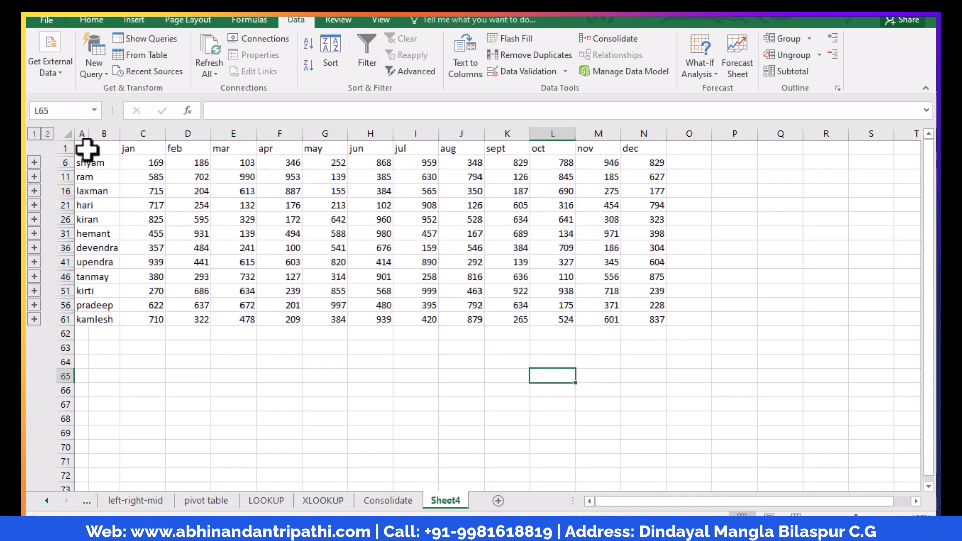
left_click_drag(99, 153, 647, 318)
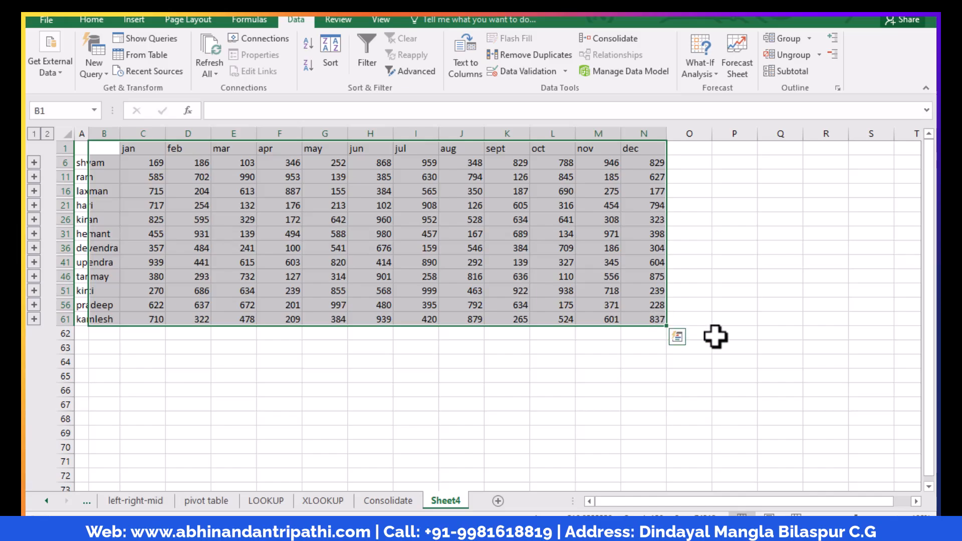
left_click(715, 334)
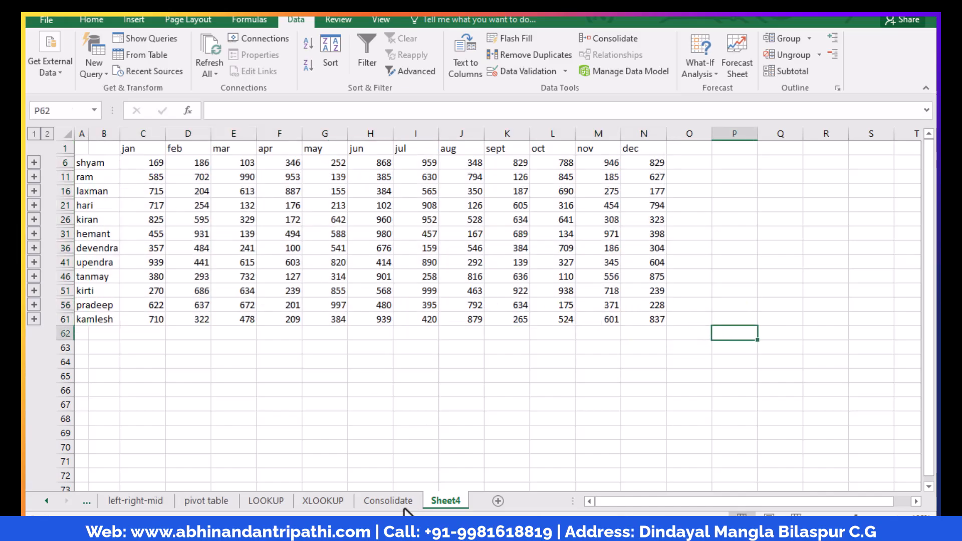
left_click(388, 501)
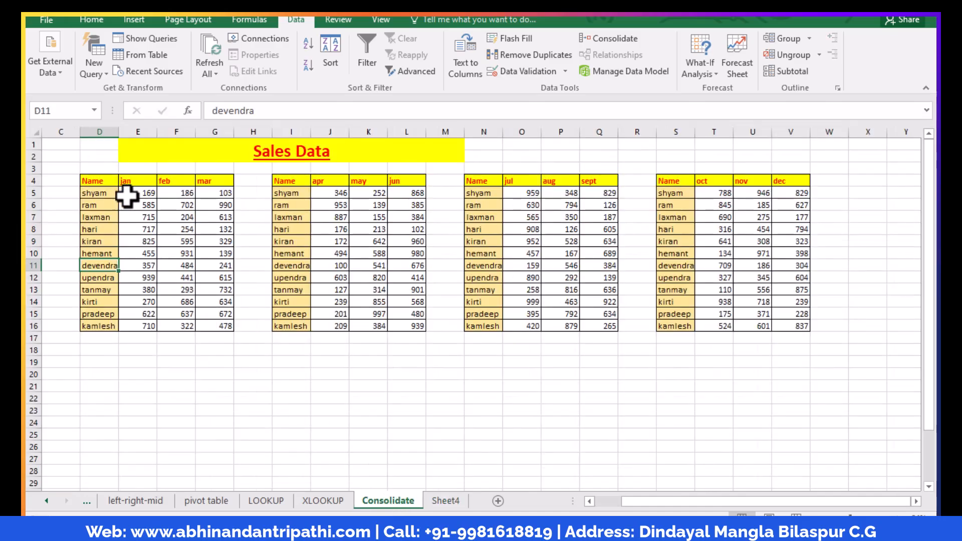
left_click(450, 503)
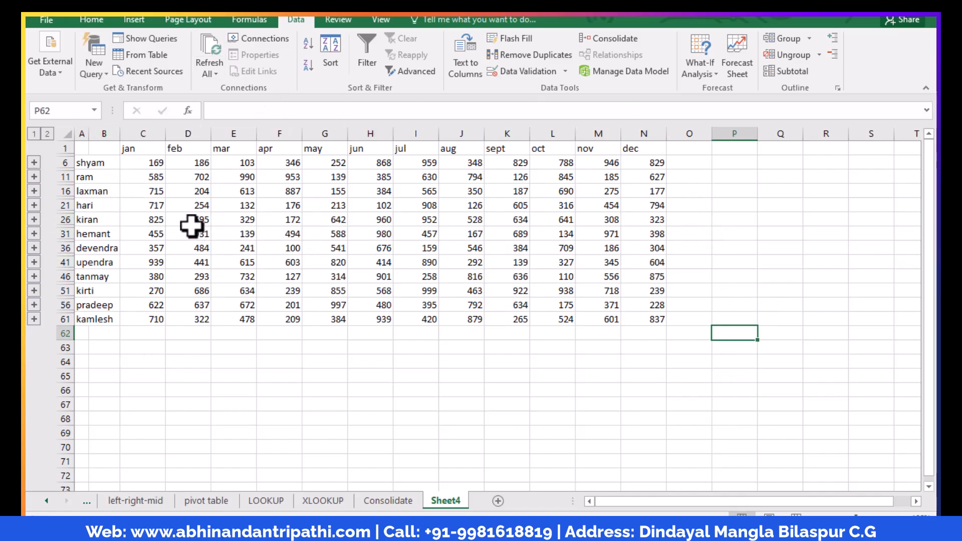
Set the January value in E5 of the Consolidate sheet to 170 and check the linked table on Sheet4
left_click(410, 503)
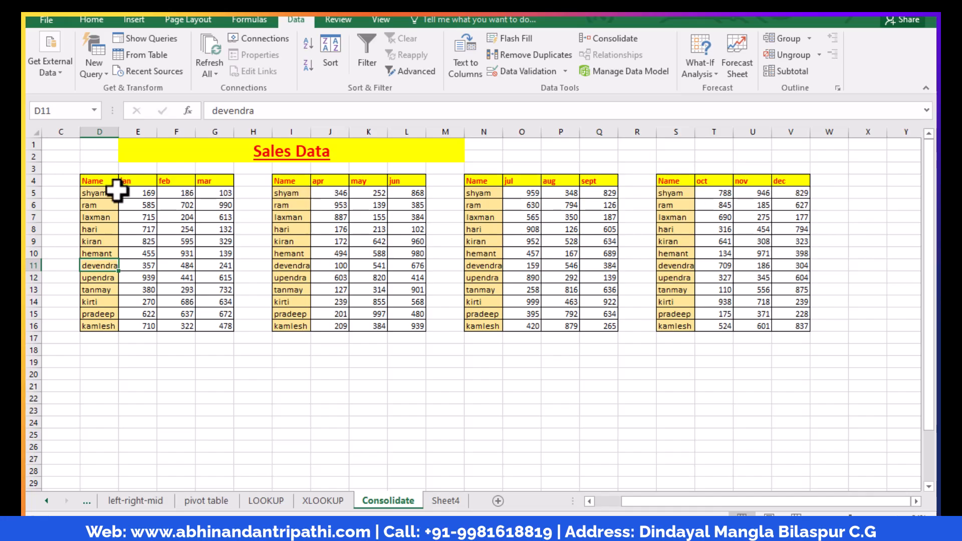
left_click(150, 193)
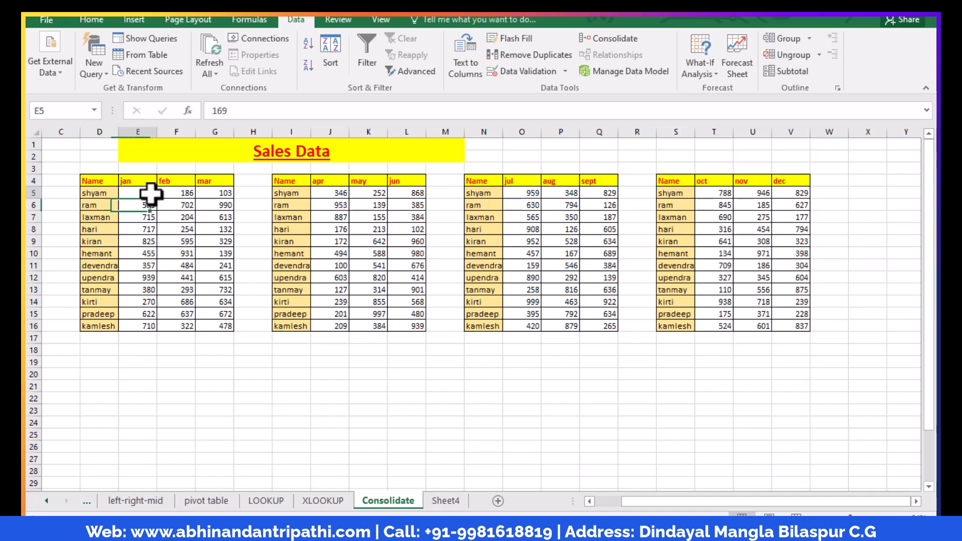
type("169")
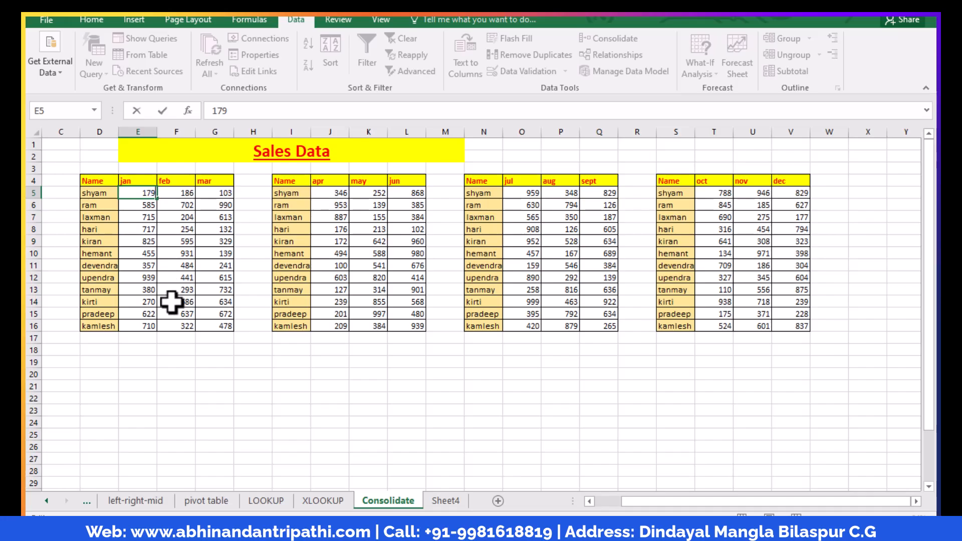
key("Return")
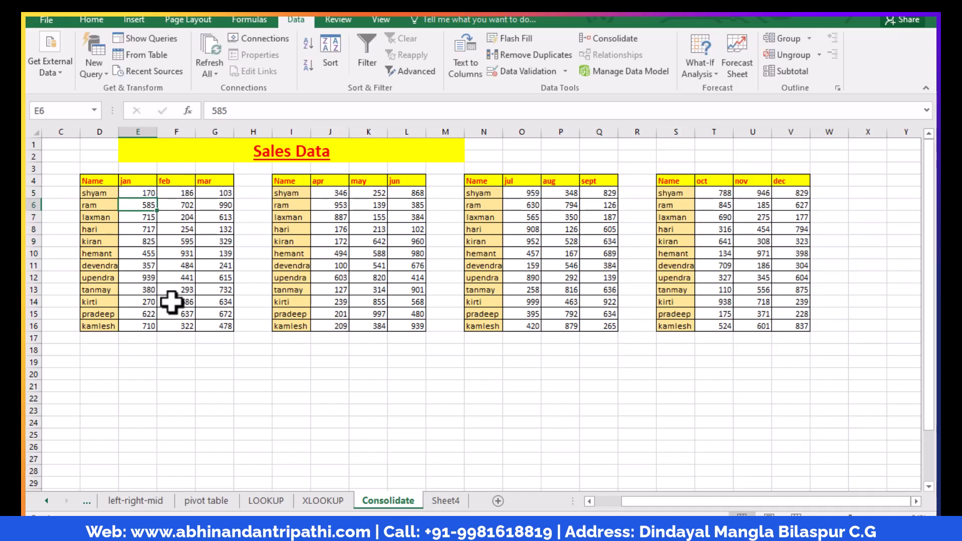
left_click(443, 502)
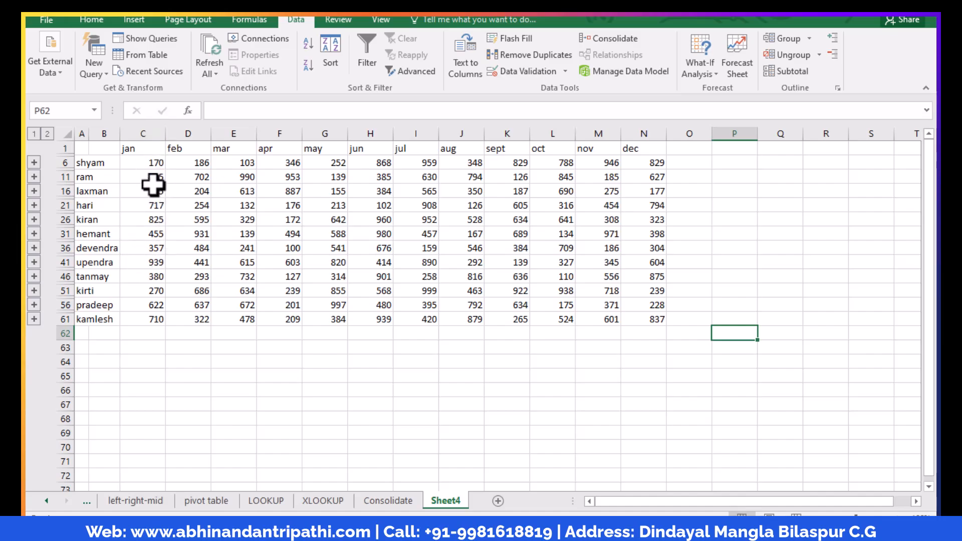
Set the January value in E6 of the Consolidate sheet to 785 and check linked cell C11 on Sheet4
left_click(389, 501)
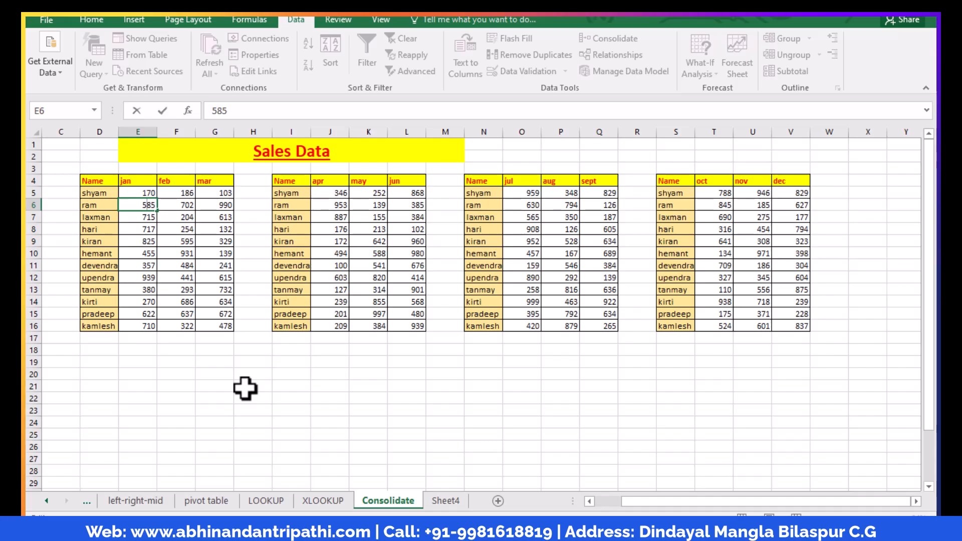
key("Return")
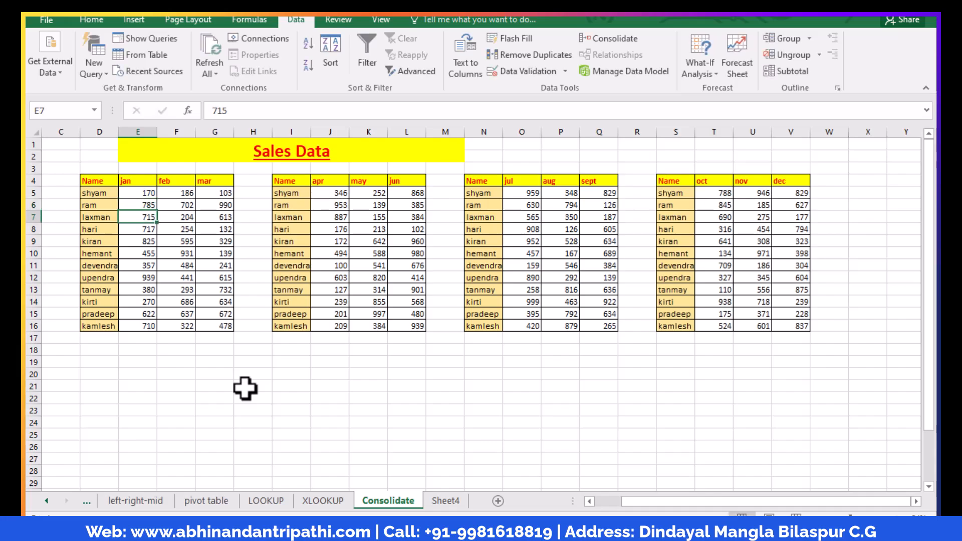
left_click(448, 505)
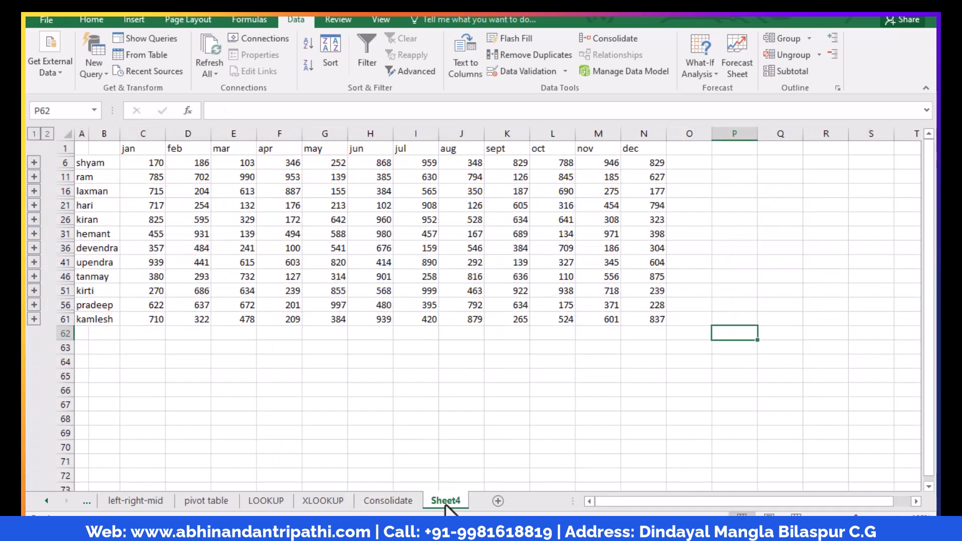
left_click(140, 179)
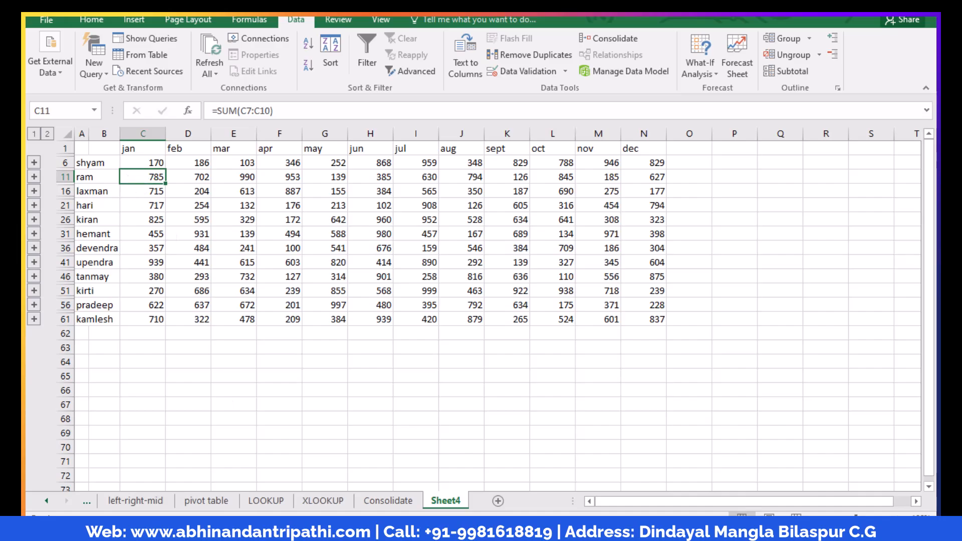
left_click(388, 501)
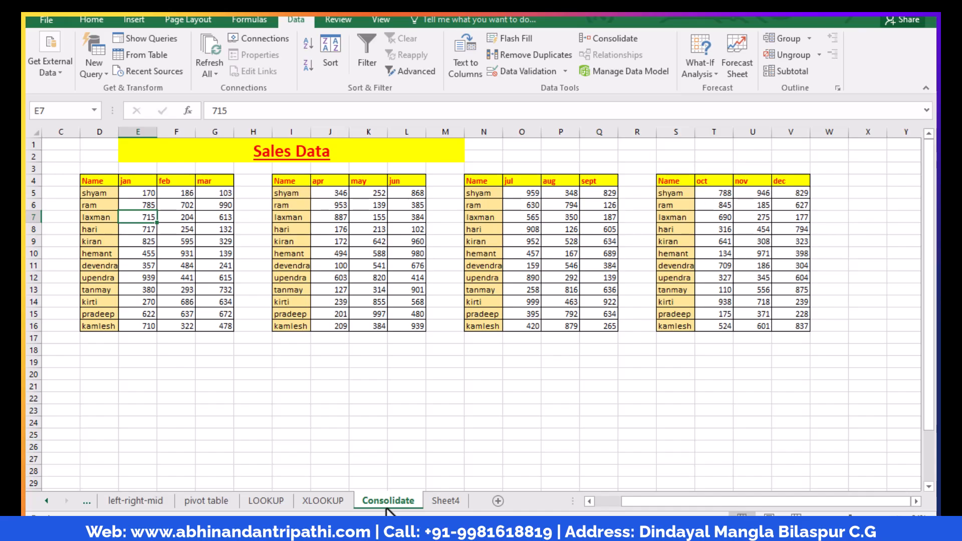
left_click(445, 500)
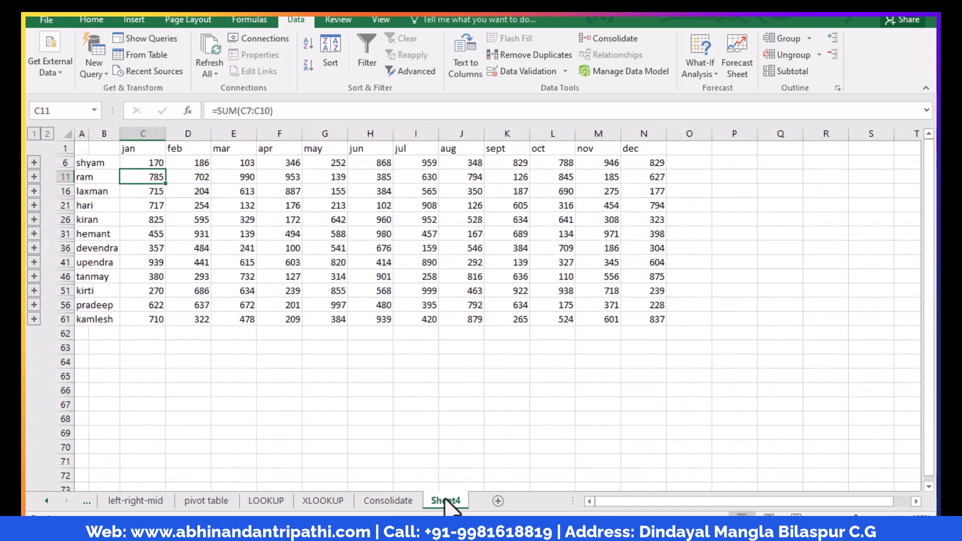